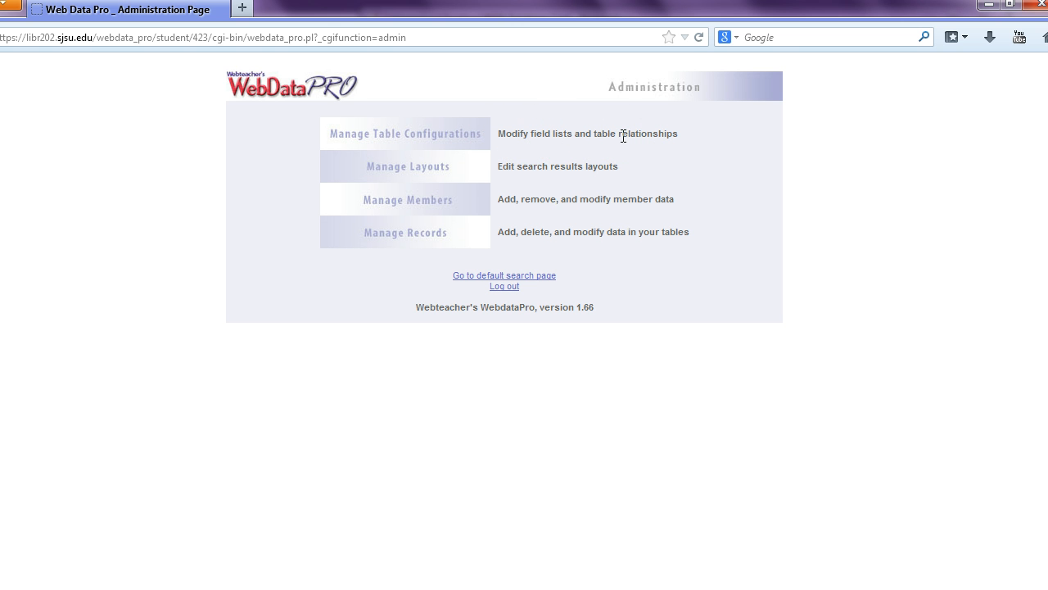
Copy the title 'Star Wars Sith Lords' from the Notepad++ notes and return to the browser.
{"action": "key", "text": "alt+Tab"}
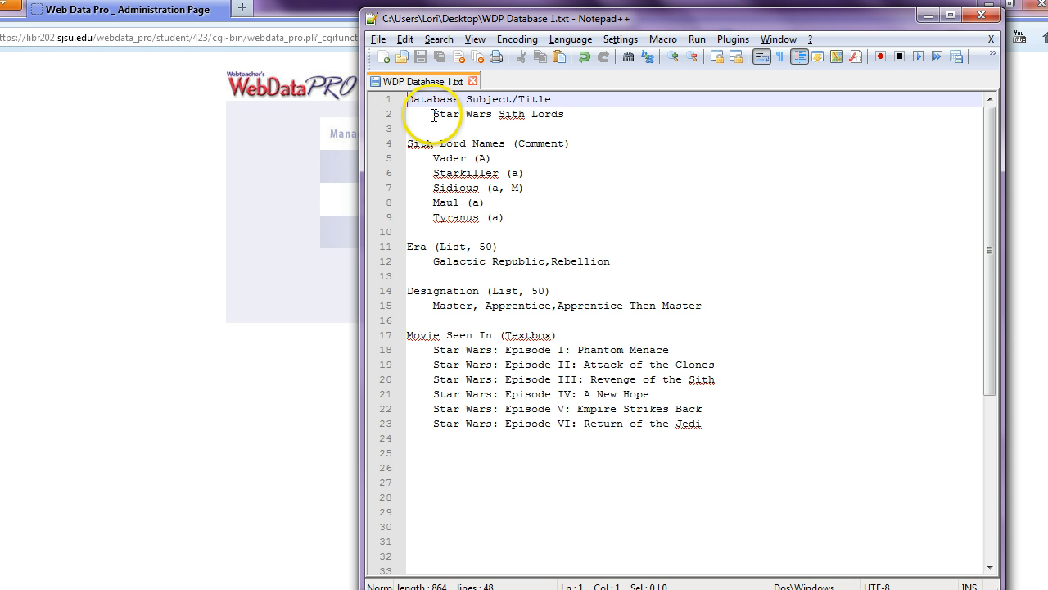
{"action": "left_click_drag", "start_coordinate": [434, 115], "coordinate": [565, 114]}
{"action": "key", "text": "ctrl+c"}
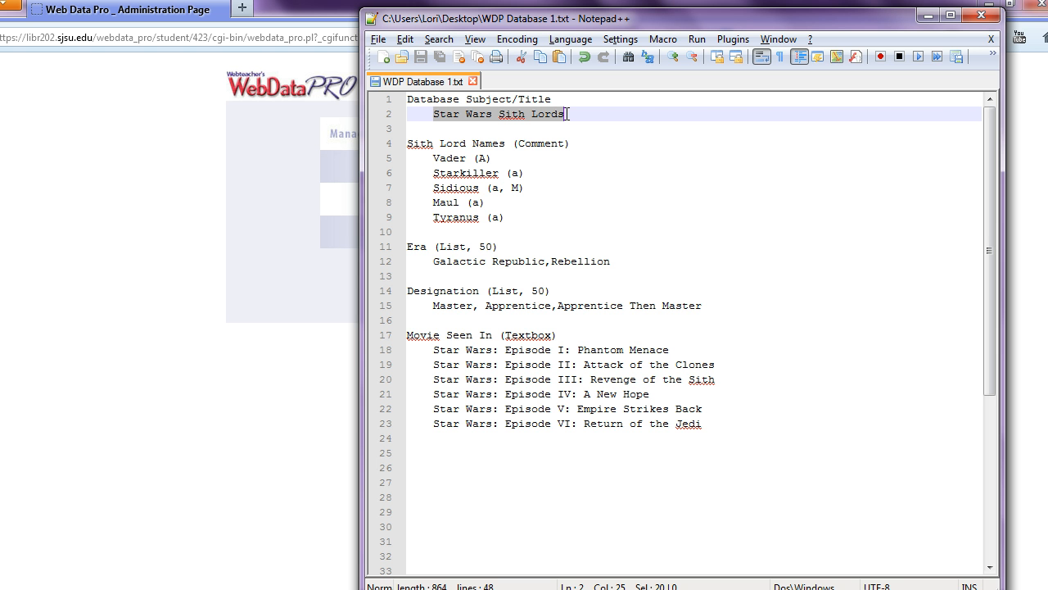
{"action": "key", "text": "alt+Tab"}
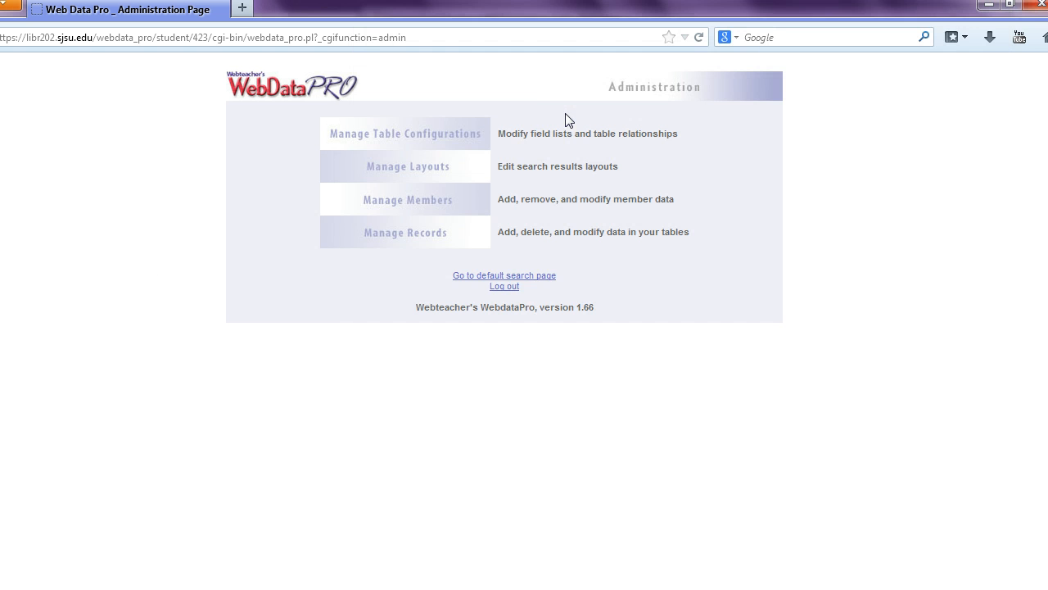
Build a new table named 'Star Wars Sith Lords' from Manage Table Configurations.
{"action": "left_click", "coordinate": [443, 134]}
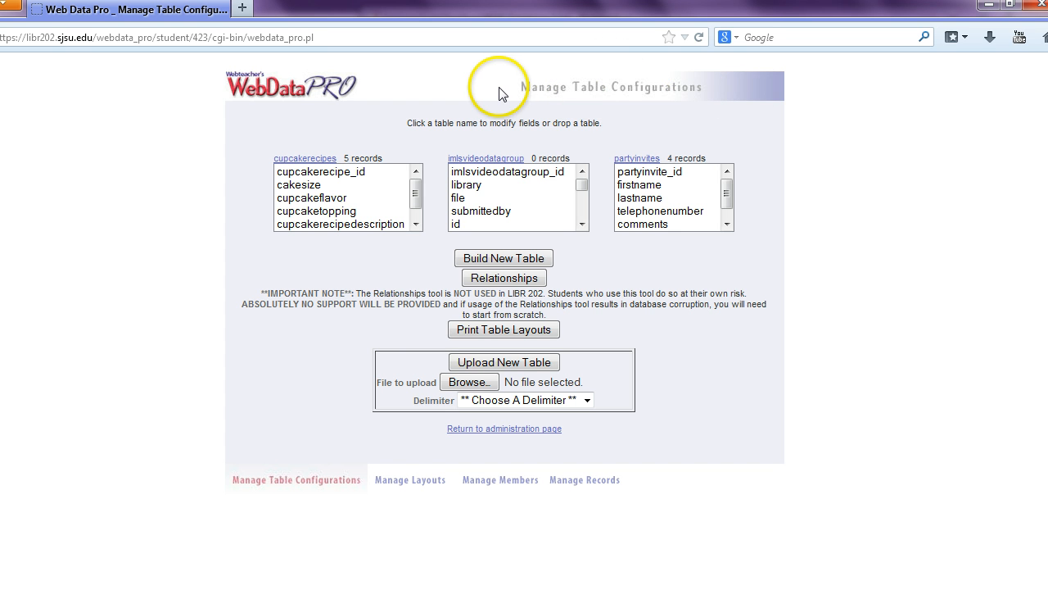
{"action": "left_click", "coordinate": [517, 257]}
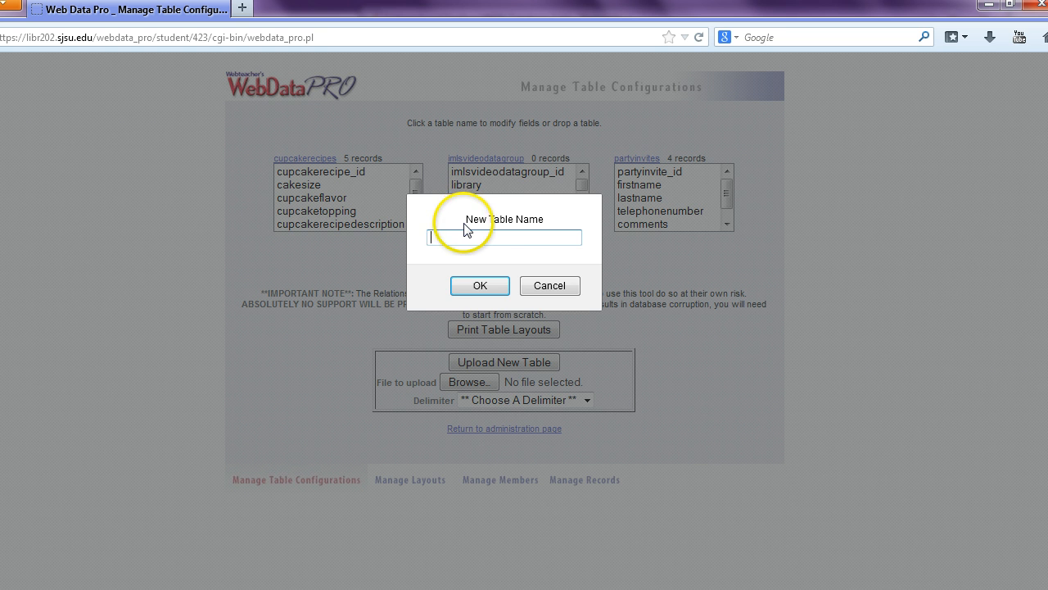
{"action": "key", "text": "alt+Tab"}
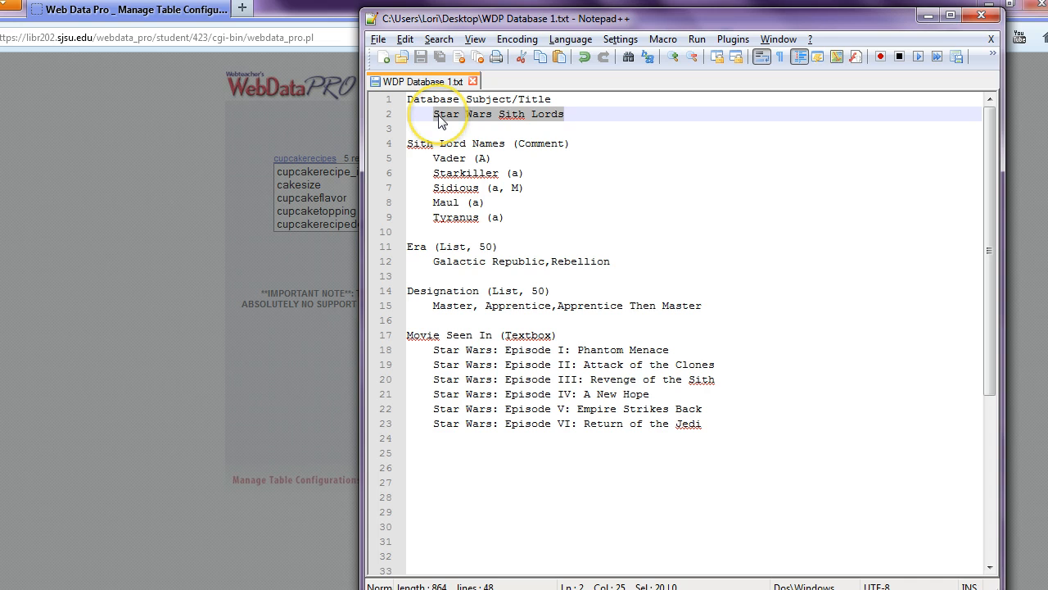
{"action": "key", "text": "alt+Tab"}
{"action": "key", "text": "ctrl+v"}
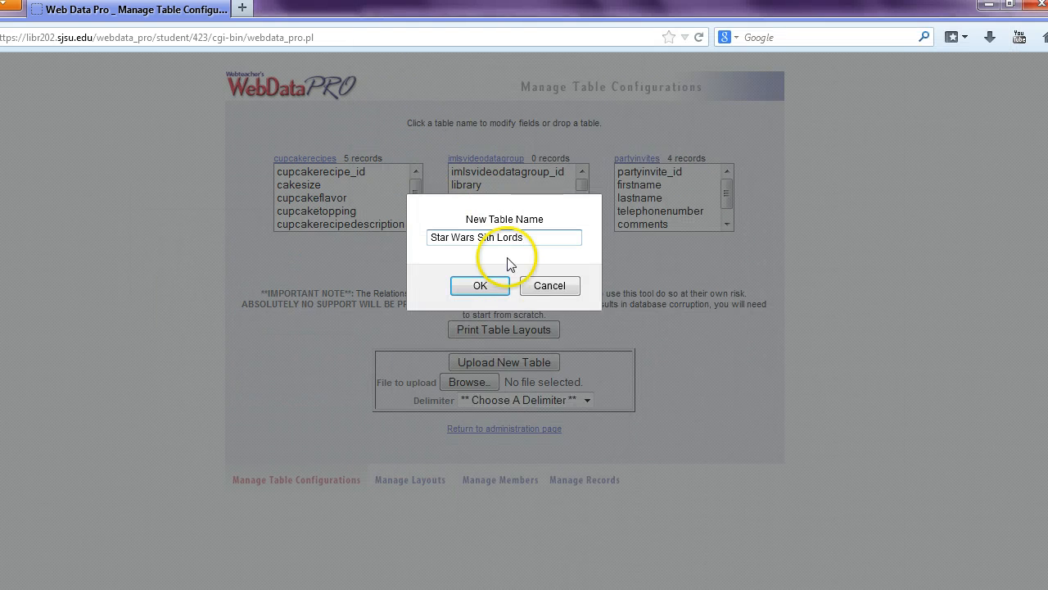
{"action": "left_click", "coordinate": [480, 285]}
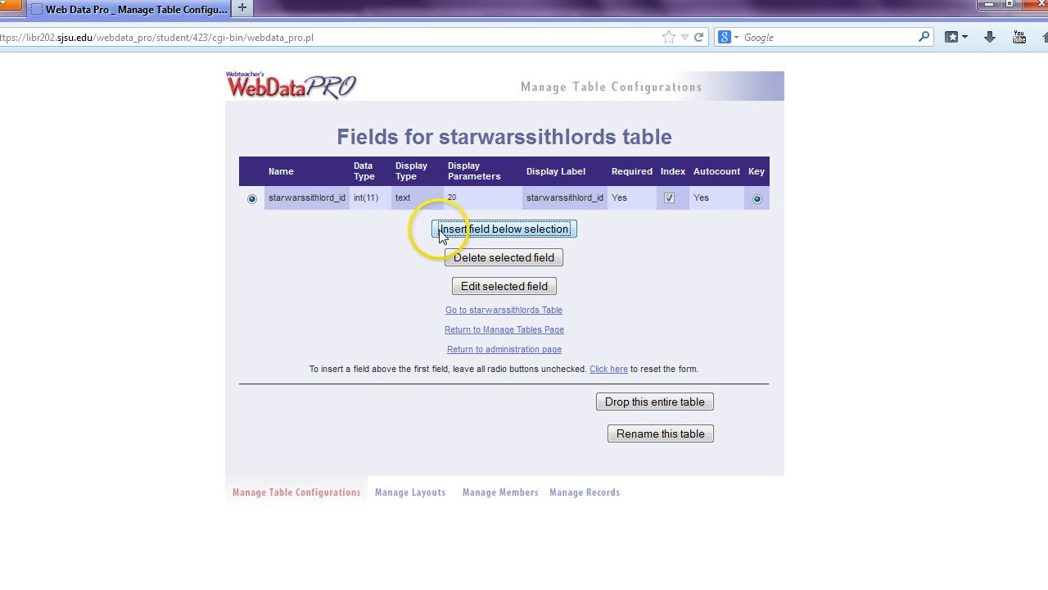
Insert a new field below the id field named 'Sith Lord Names', pasted from the notes.
{"action": "left_click", "coordinate": [515, 229]}
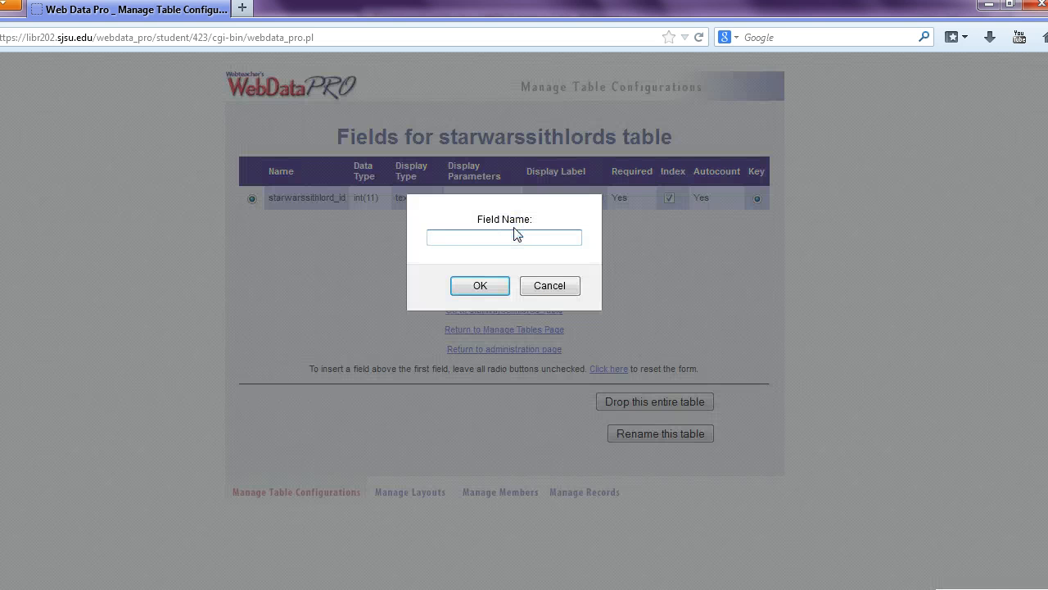
{"action": "key", "text": "alt+Tab"}
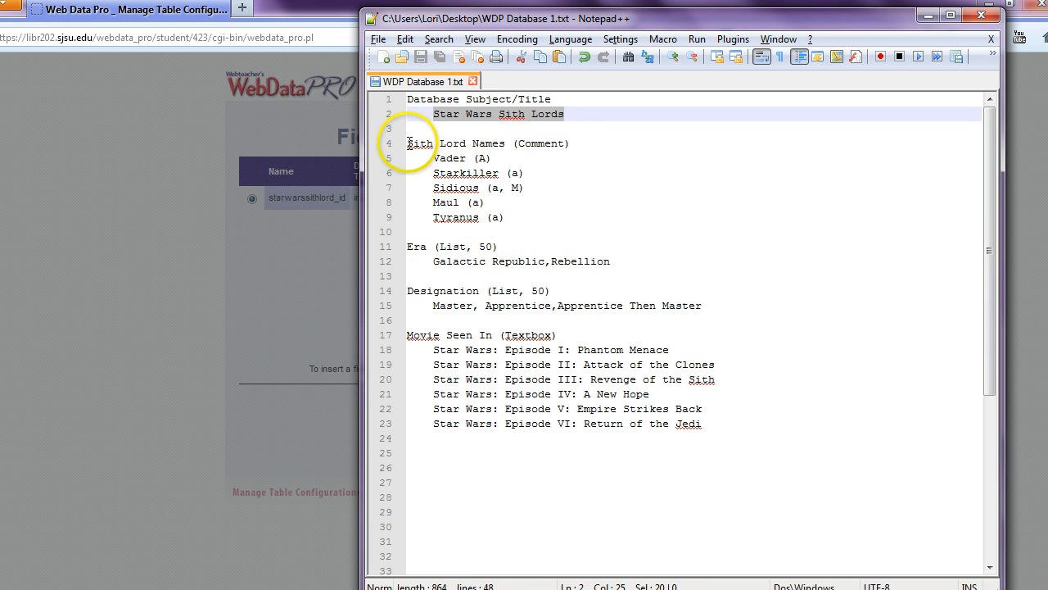
{"action": "left_click_drag", "start_coordinate": [407, 143], "coordinate": [505, 143]}
{"action": "key", "text": "ctrl+c"}
{"action": "key", "text": "alt+Tab"}
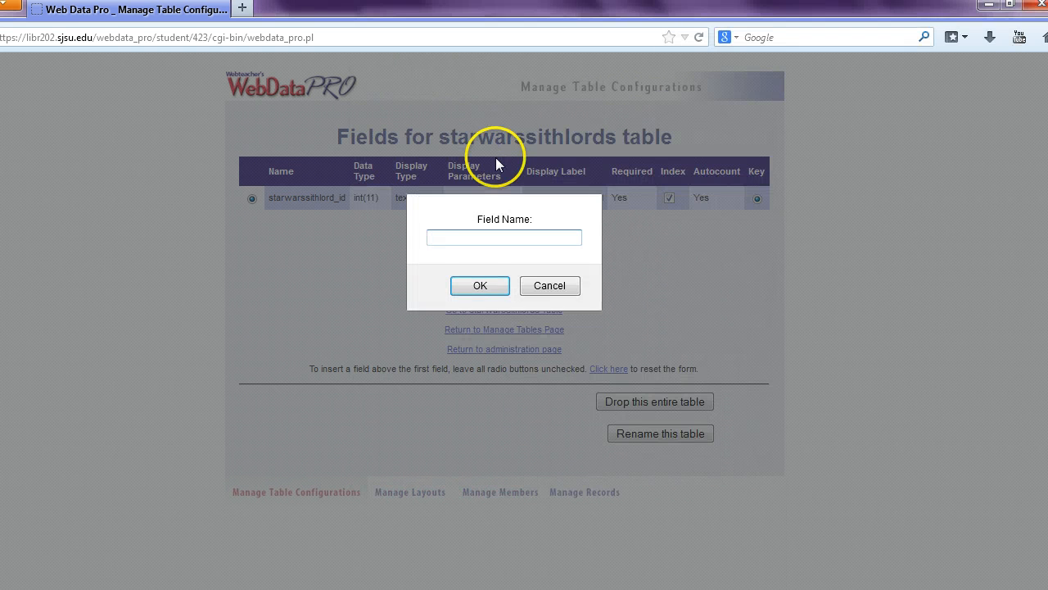
{"action": "key", "text": "ctrl+v"}
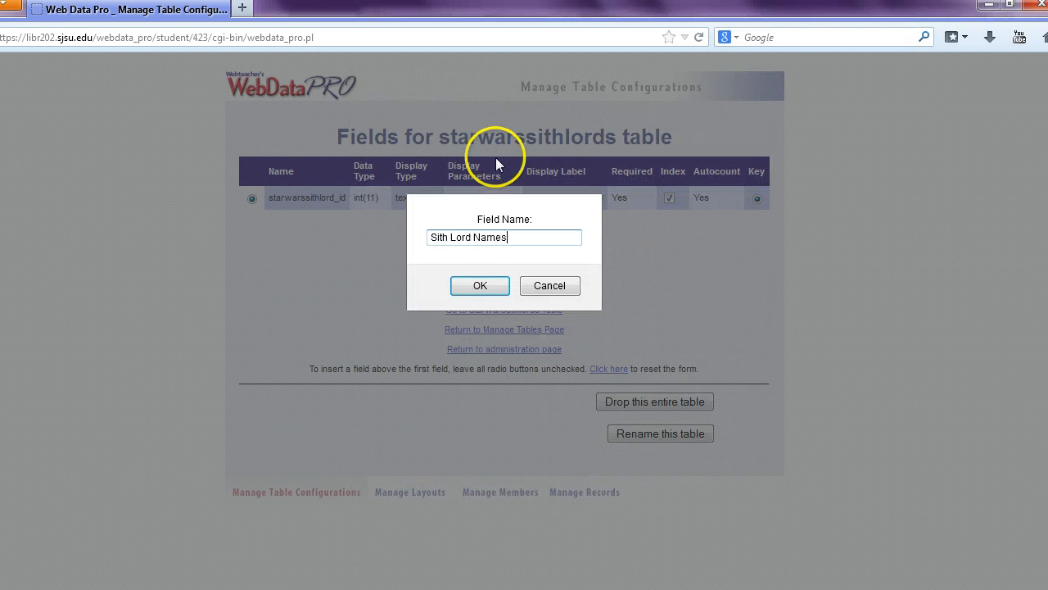
{"action": "left_click", "coordinate": [477, 286]}
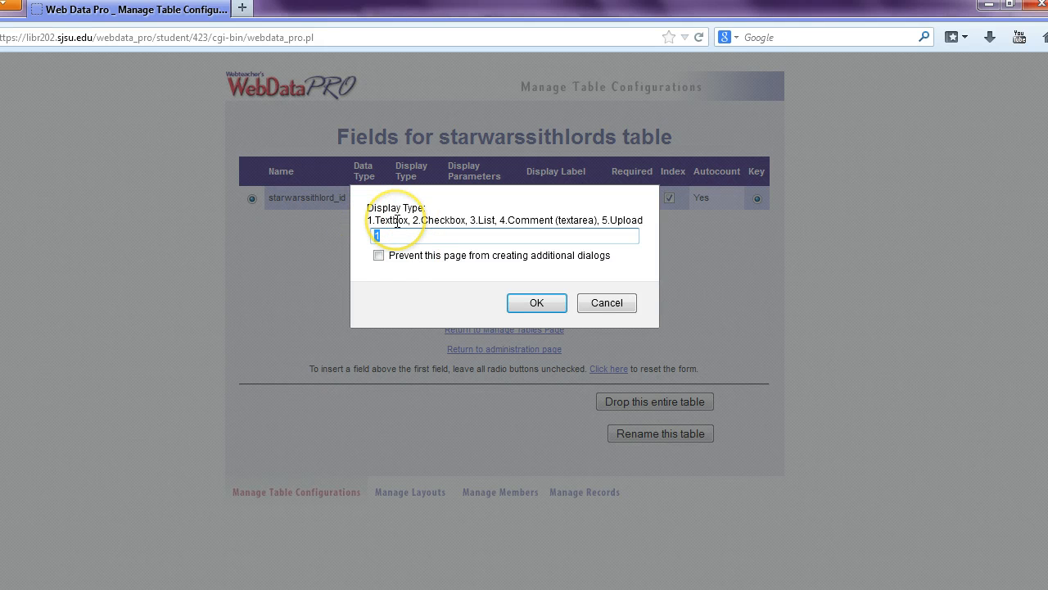
Set the field's display type to 4 (Comment).
{"action": "double_click", "coordinate": [391, 220]}
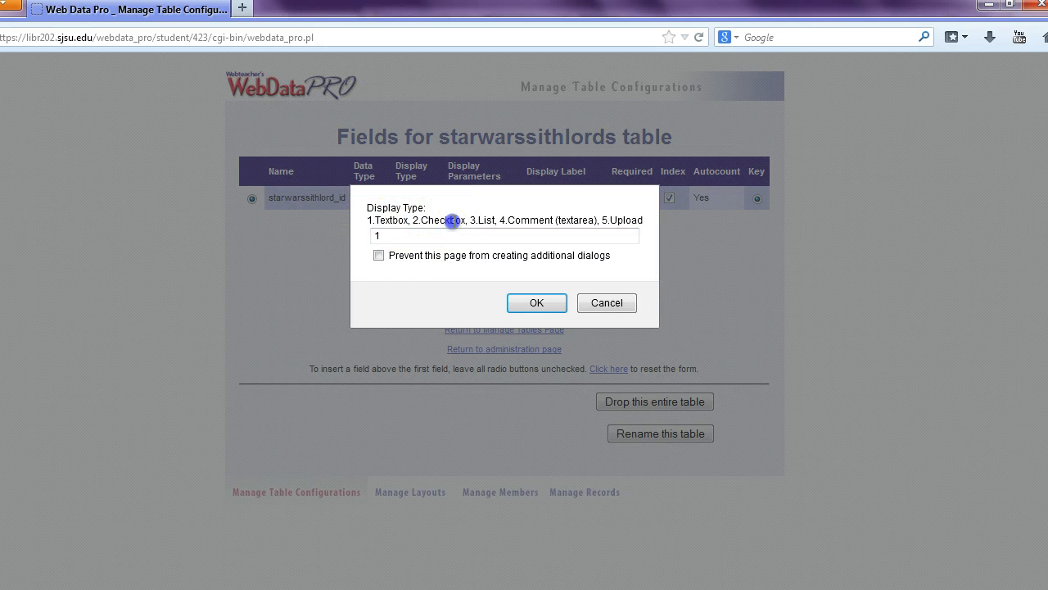
{"action": "double_click", "coordinate": [443, 221]}
{"action": "double_click", "coordinate": [486, 220]}
{"action": "double_click", "coordinate": [531, 220]}
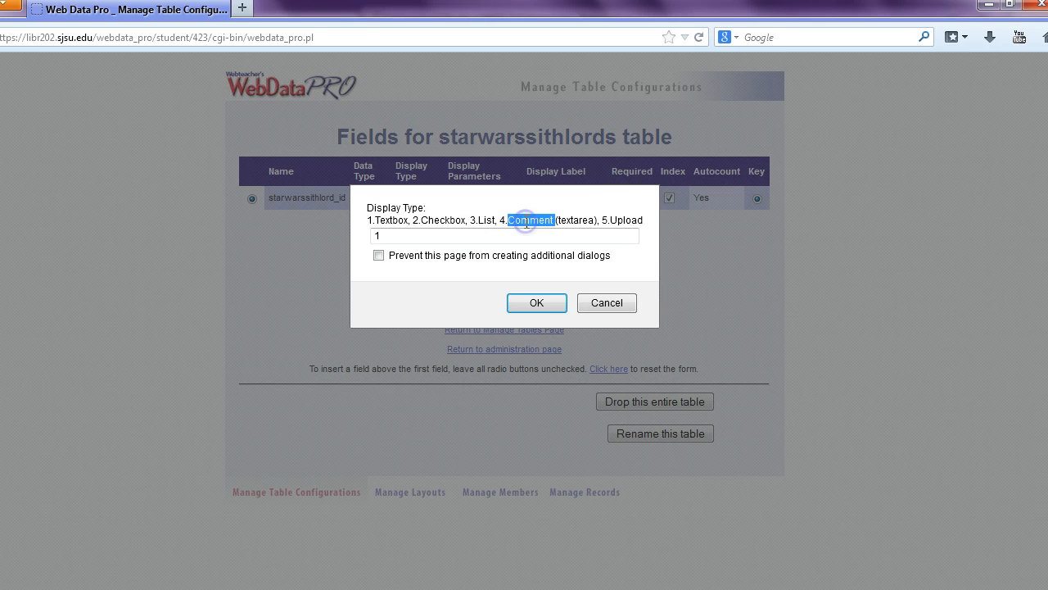
{"action": "double_click", "coordinate": [626, 220]}
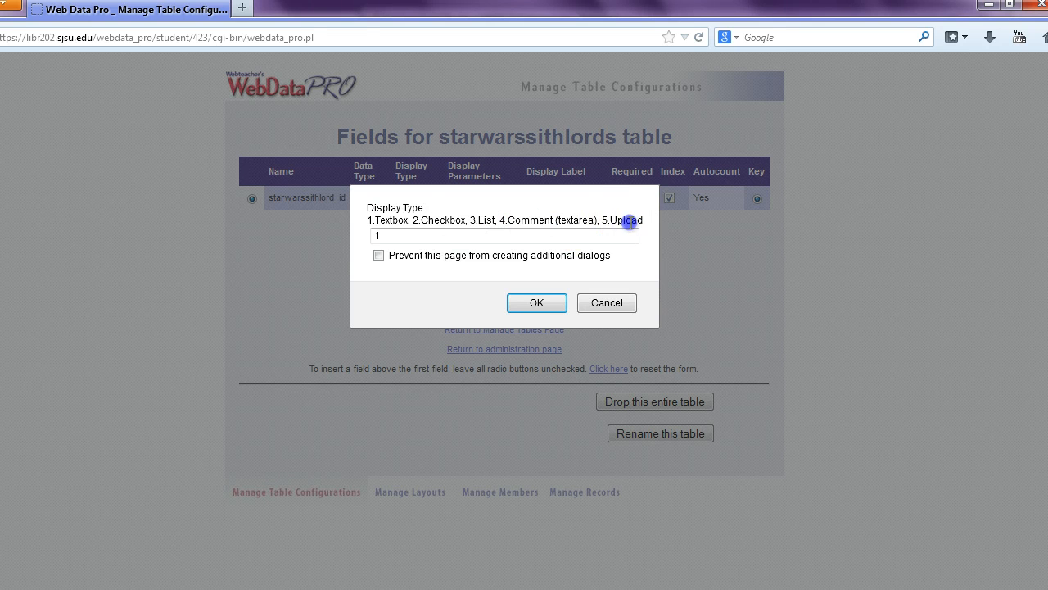
{"action": "double_click", "coordinate": [377, 236]}
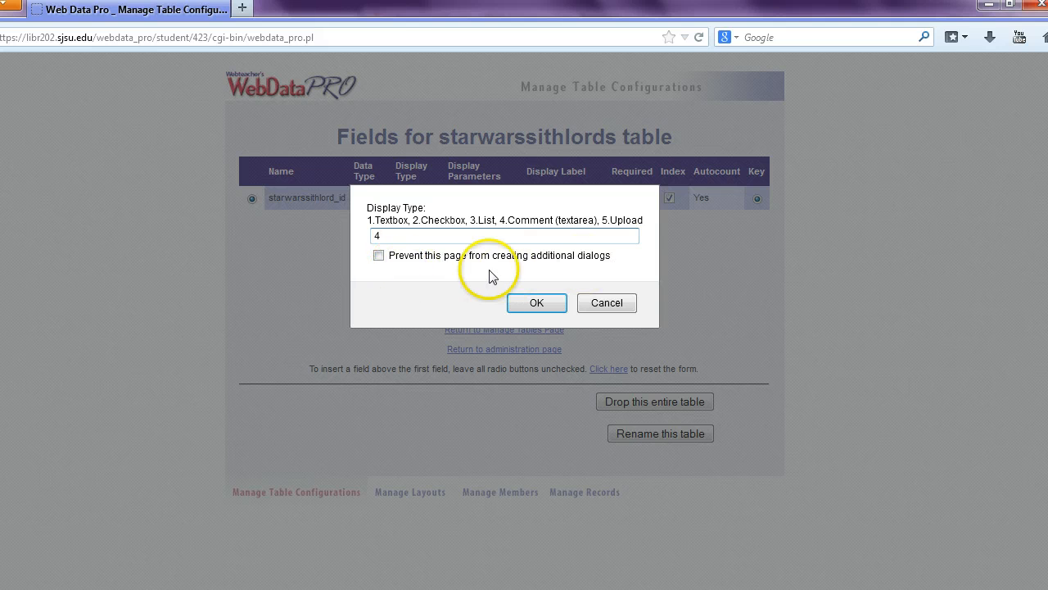
{"action": "left_click", "coordinate": [531, 303]}
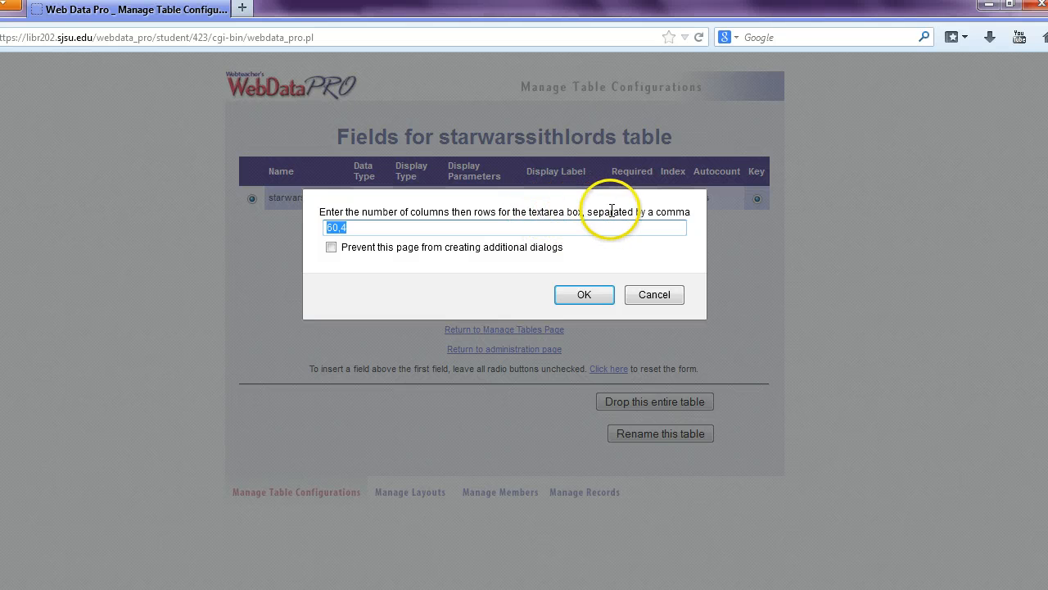
Accept a 60,4 textarea size and <64K maximum length, and save the field as not required.
{"action": "left_click", "coordinate": [405, 229]}
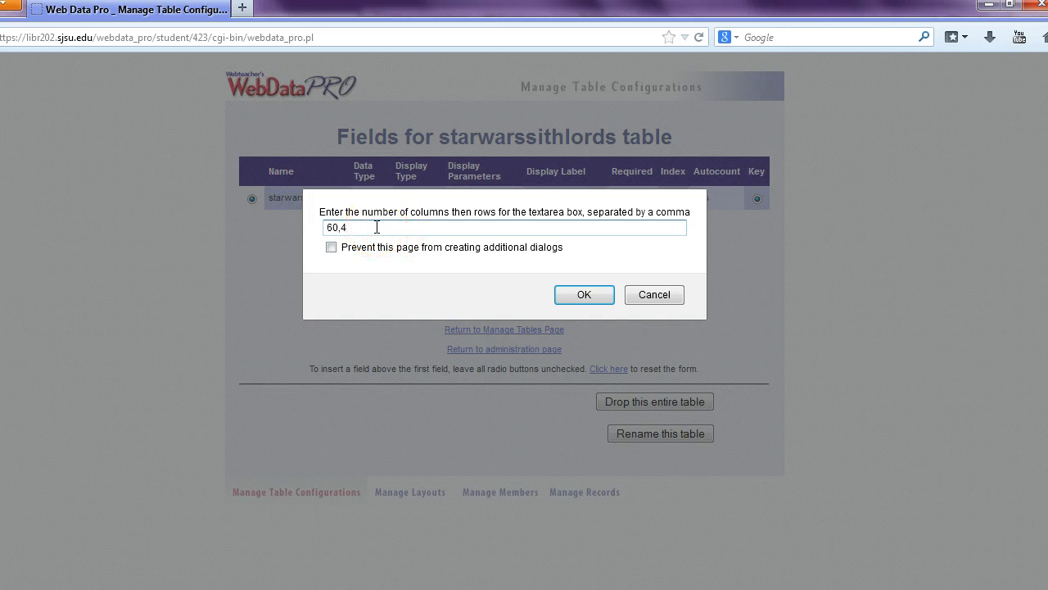
{"action": "left_click", "coordinate": [573, 295]}
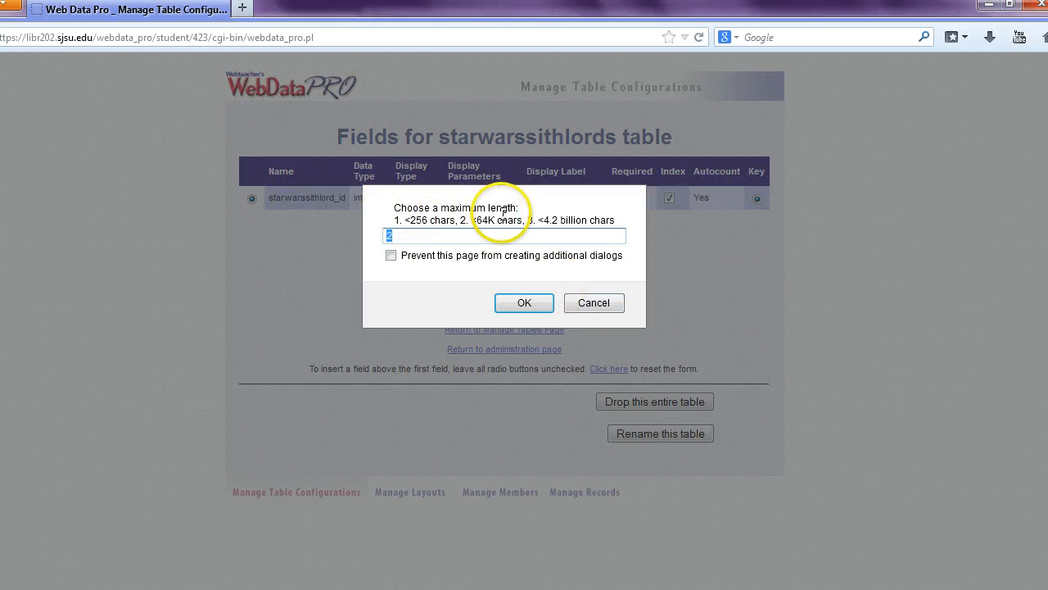
{"action": "left_click", "coordinate": [427, 236]}
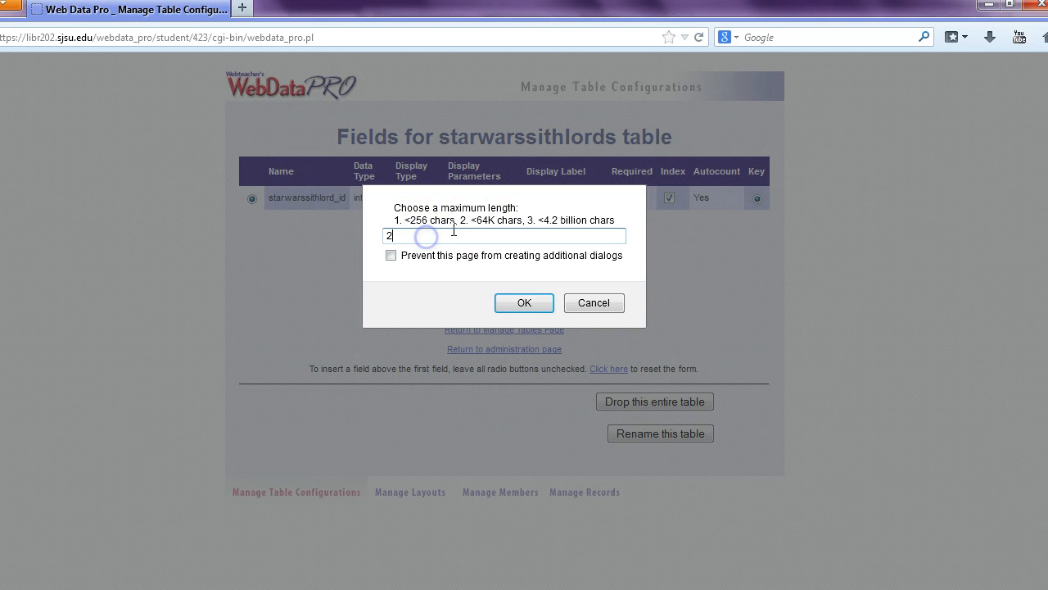
{"action": "left_click_drag", "start_coordinate": [461, 221], "coordinate": [523, 222]}
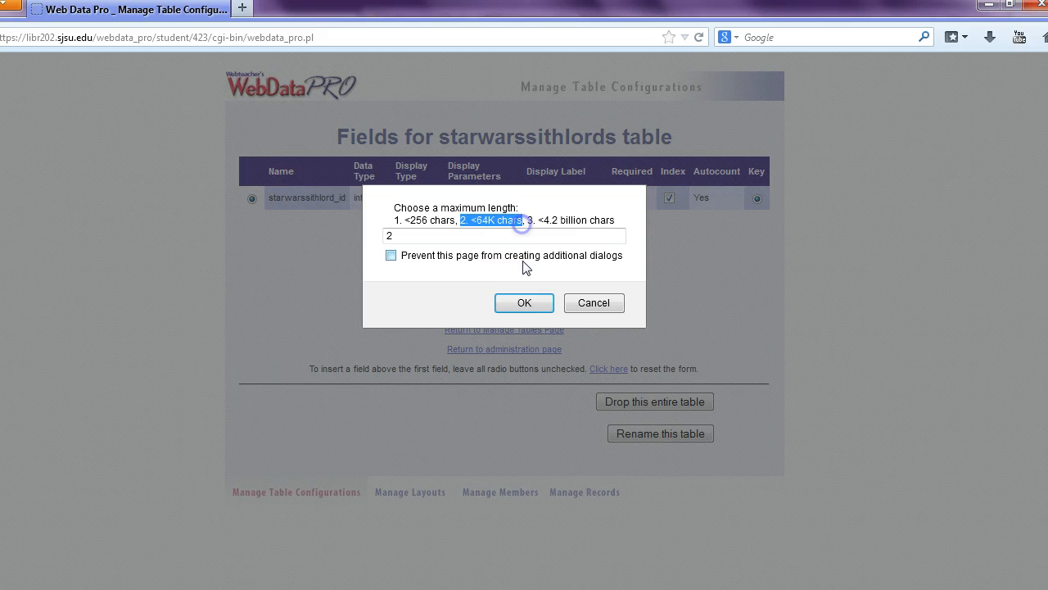
{"action": "left_click", "coordinate": [524, 304]}
{"action": "left_click", "coordinate": [457, 226]}
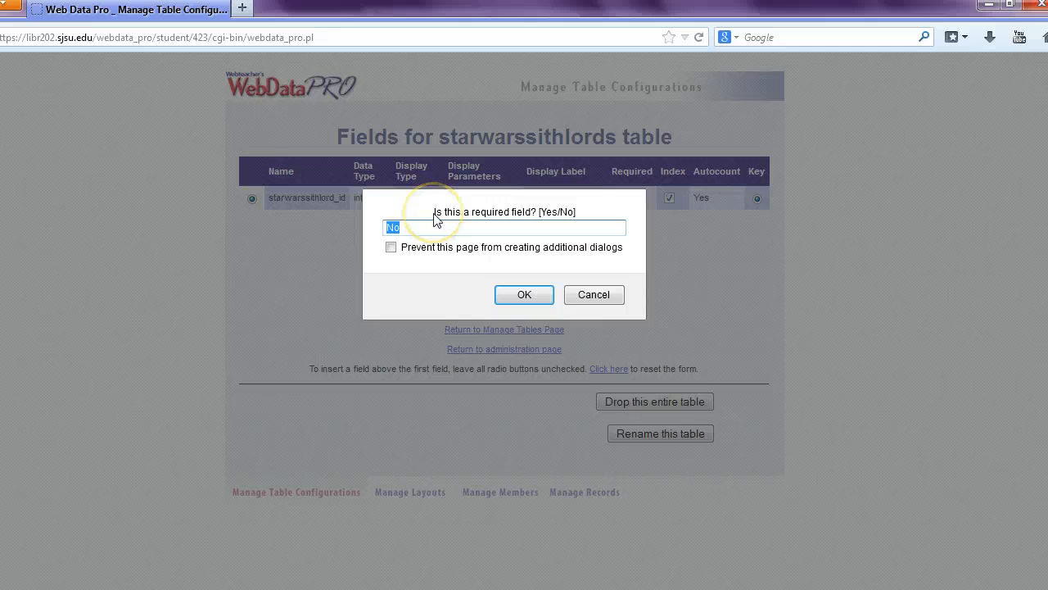
{"action": "left_click", "coordinate": [554, 225]}
{"action": "left_click", "coordinate": [521, 293]}
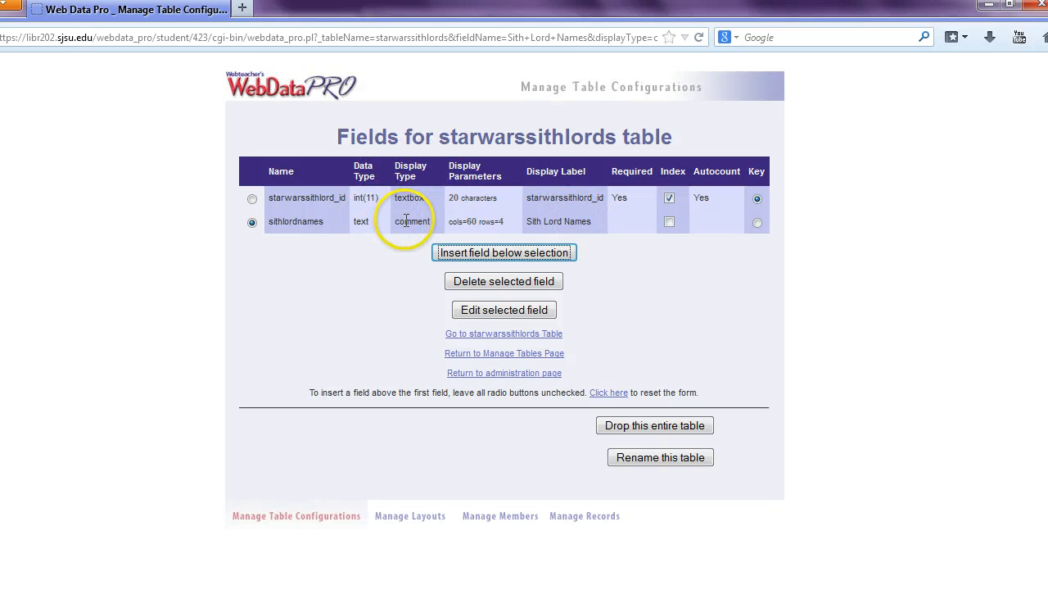
Insert a new field below sithlordnames named 'Era', taken from the notes.
{"action": "left_click", "coordinate": [479, 254]}
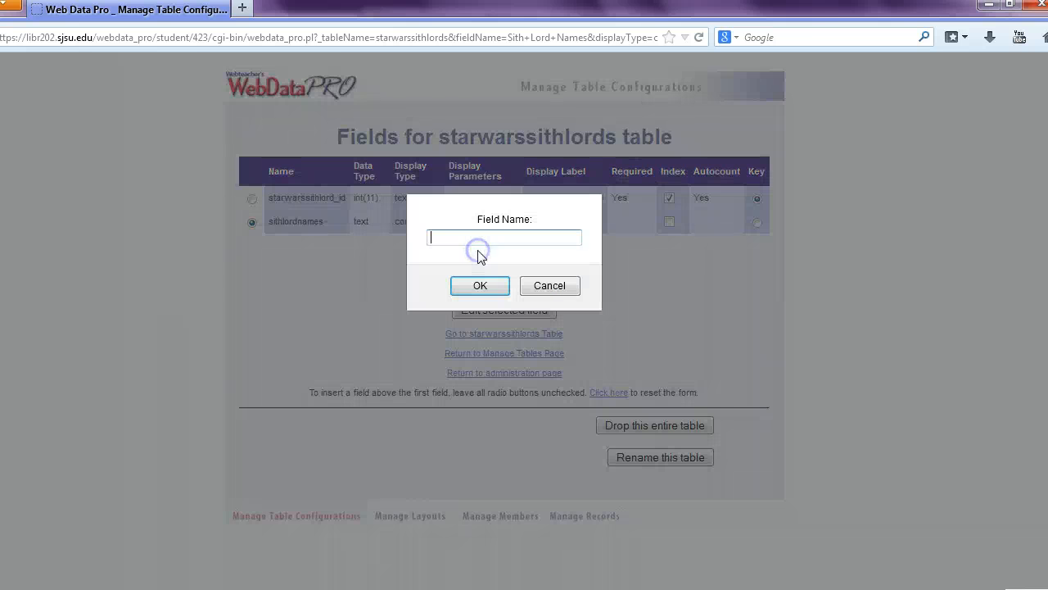
{"action": "key", "text": "alt+Tab"}
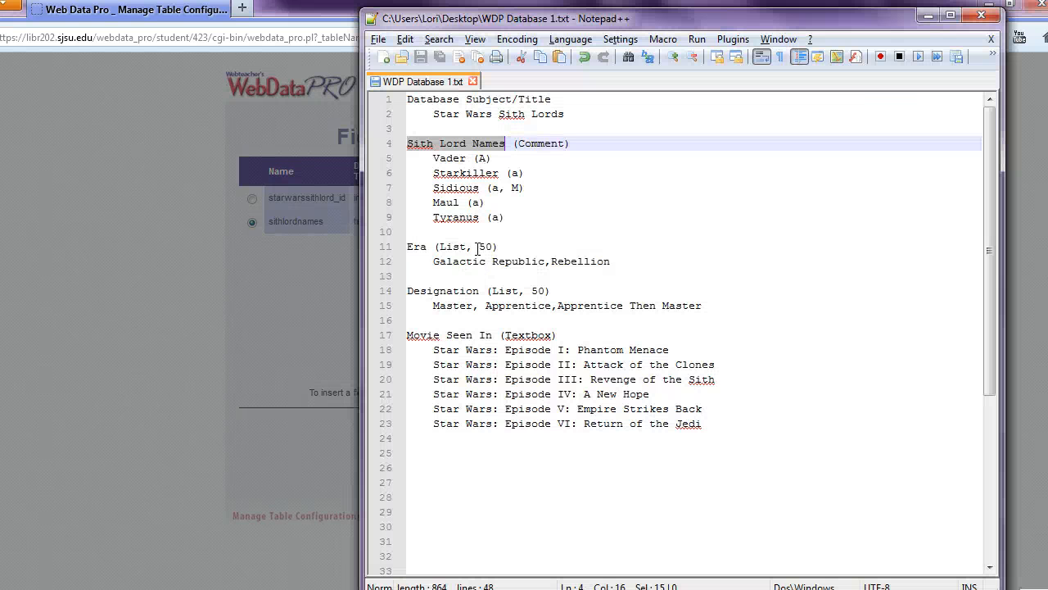
{"action": "double_click", "coordinate": [415, 246]}
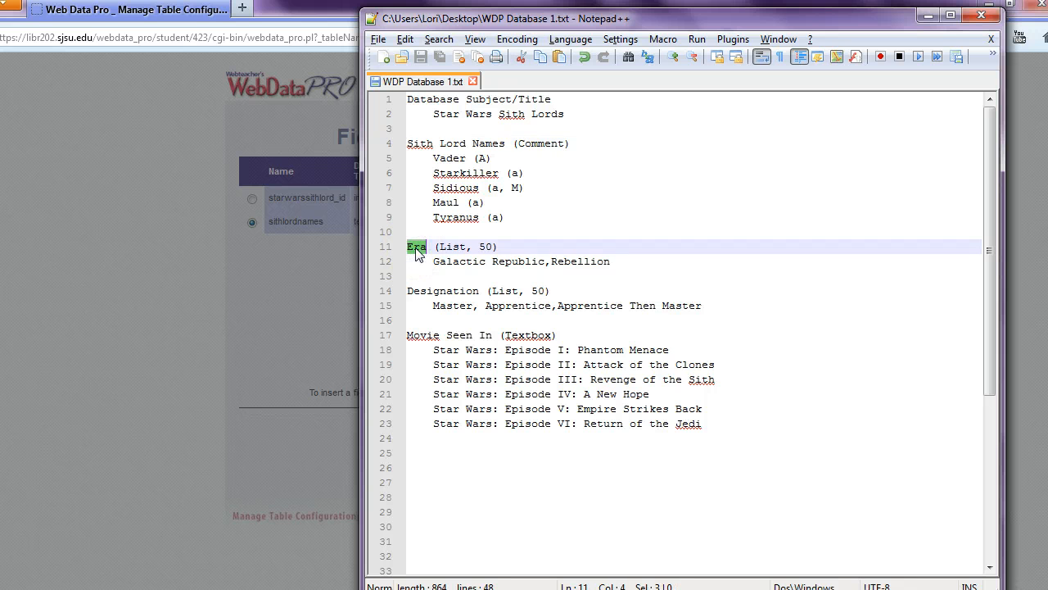
{"action": "key", "text": "alt+Tab"}
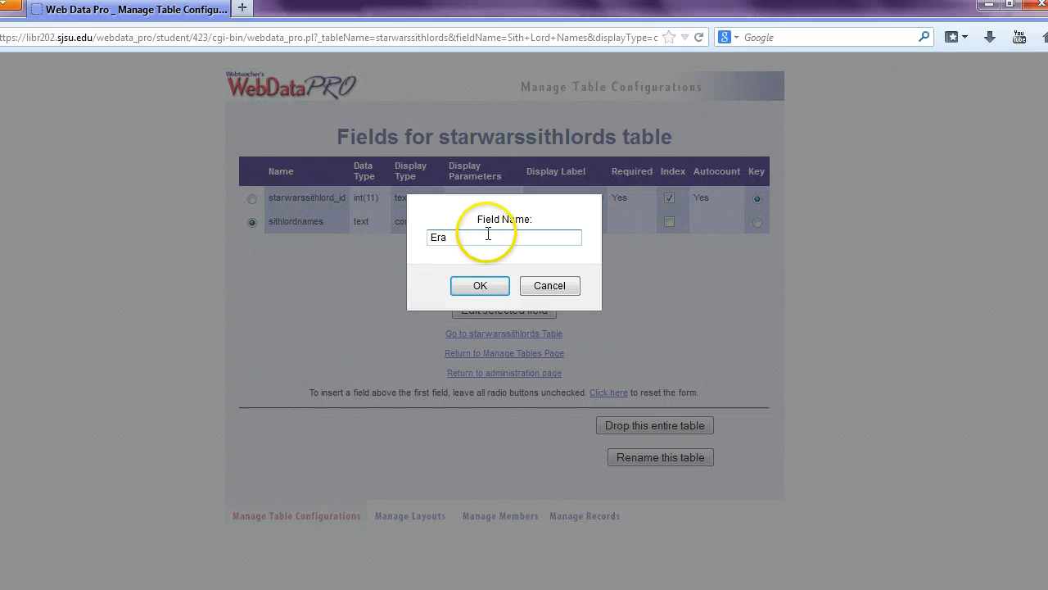
{"action": "left_click", "coordinate": [480, 285]}
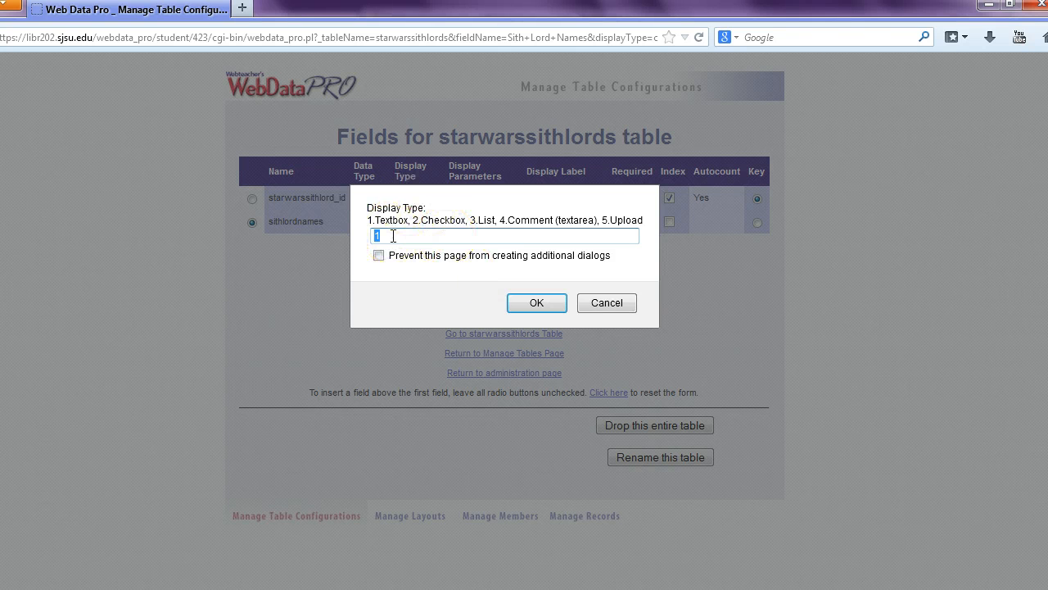
Choose display type 3 (List) and keep 1 for a simple list of values.
{"action": "type", "text": "3"}
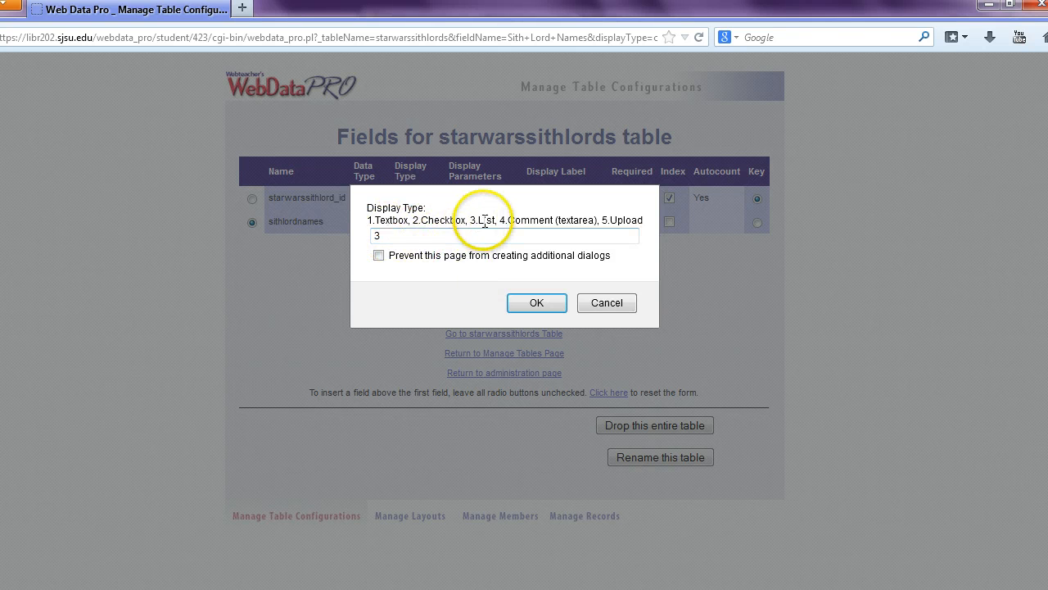
{"action": "double_click", "coordinate": [486, 219]}
{"action": "left_click", "coordinate": [534, 302]}
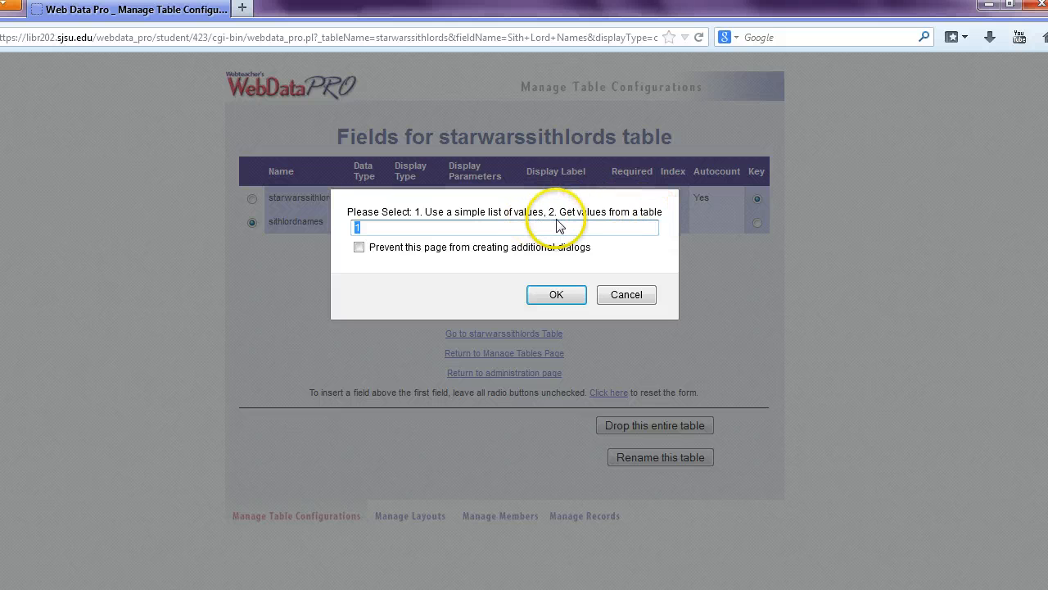
{"action": "left_click", "coordinate": [390, 228]}
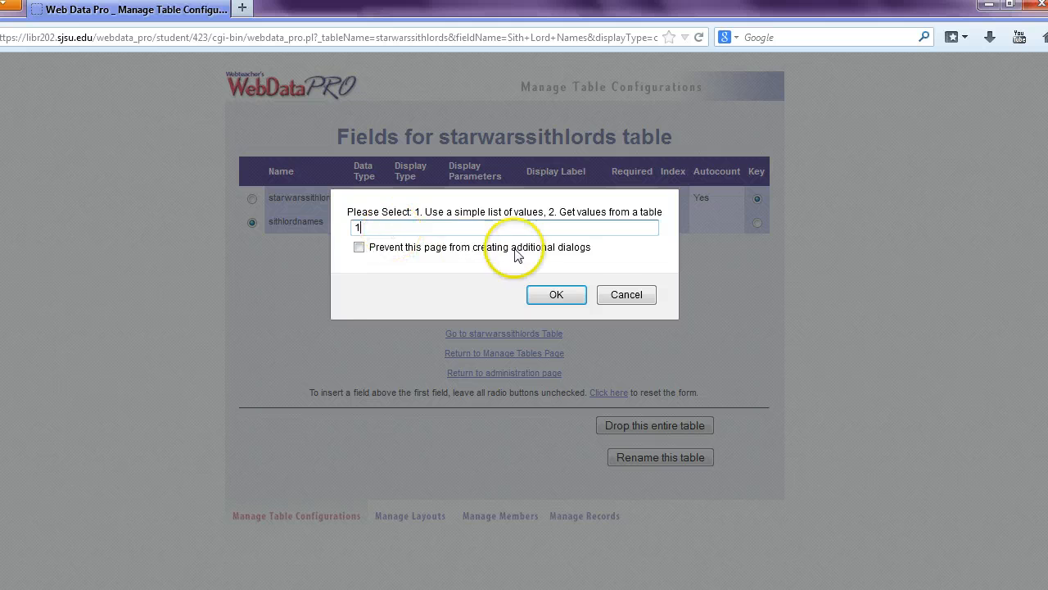
Enter 'Galactic Republic,Rebellion' from the notes as the Era list values.
{"action": "left_click", "coordinate": [540, 293]}
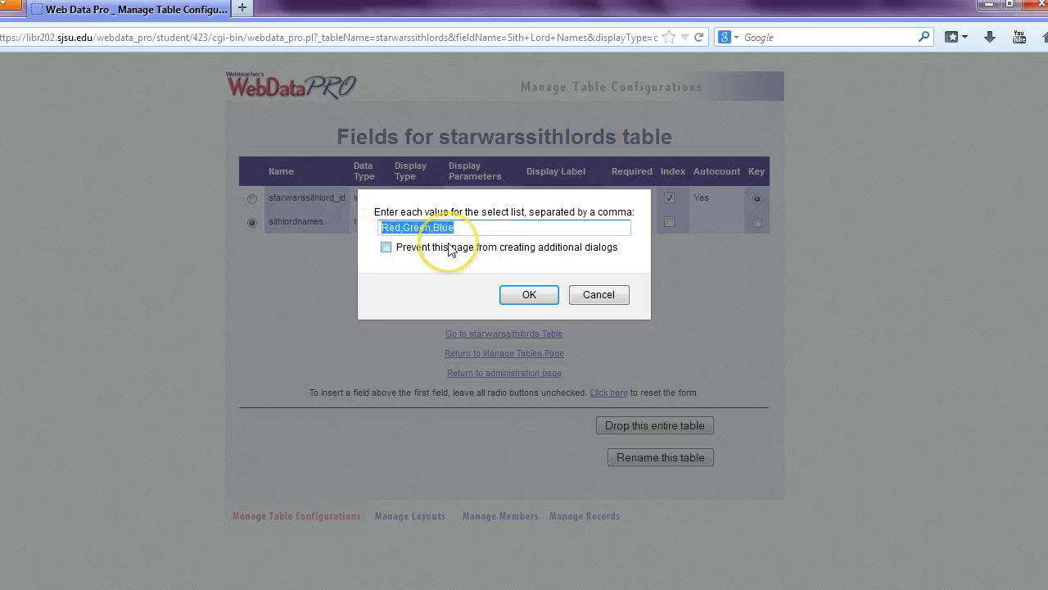
{"action": "key", "text": "alt+Tab"}
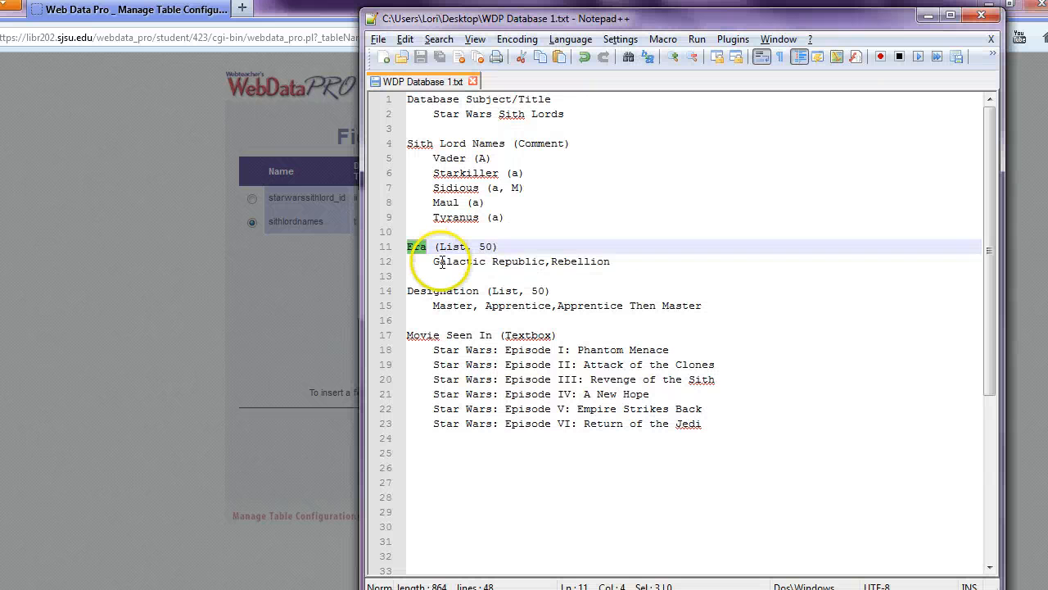
{"action": "left_click", "coordinate": [434, 261]}
{"action": "left_click_drag", "start_coordinate": [434, 262], "coordinate": [610, 261]}
{"action": "key", "text": "ctrl+c"}
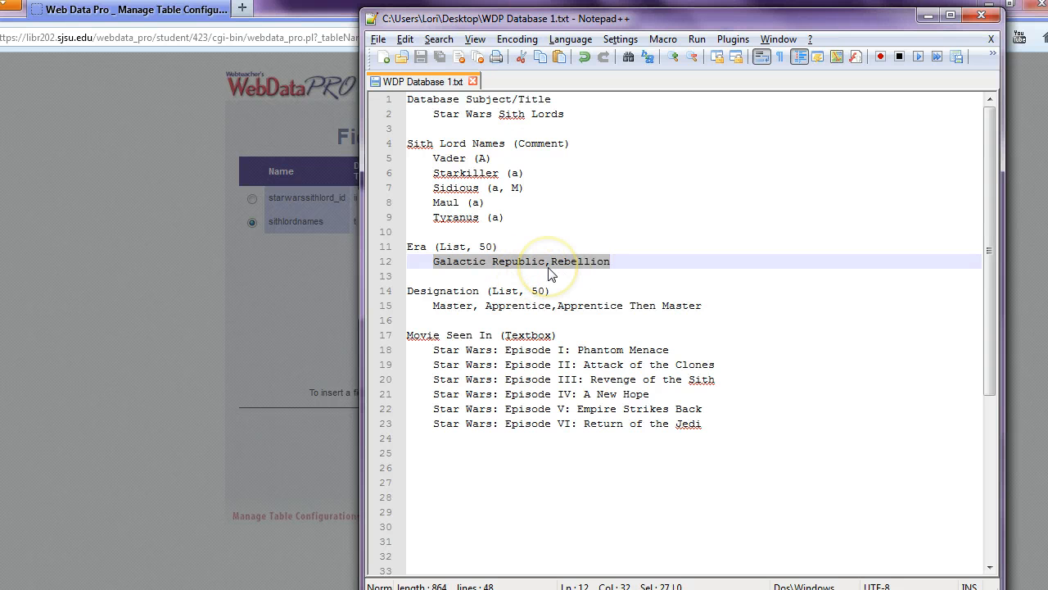
{"action": "key", "text": "alt+Tab"}
{"action": "key", "text": "ctrl+v"}
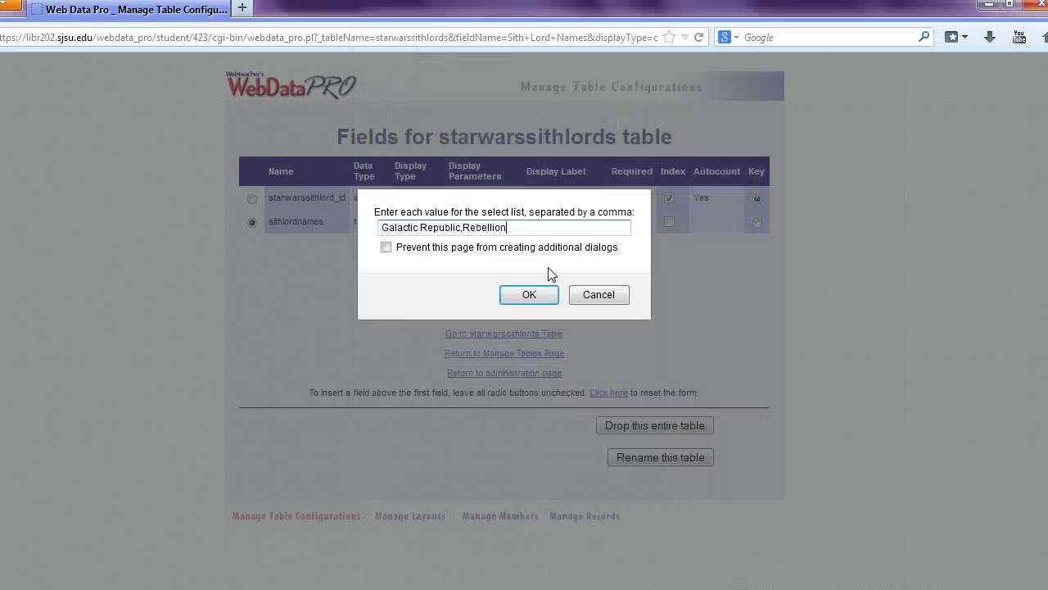
{"action": "left_click", "coordinate": [525, 297]}
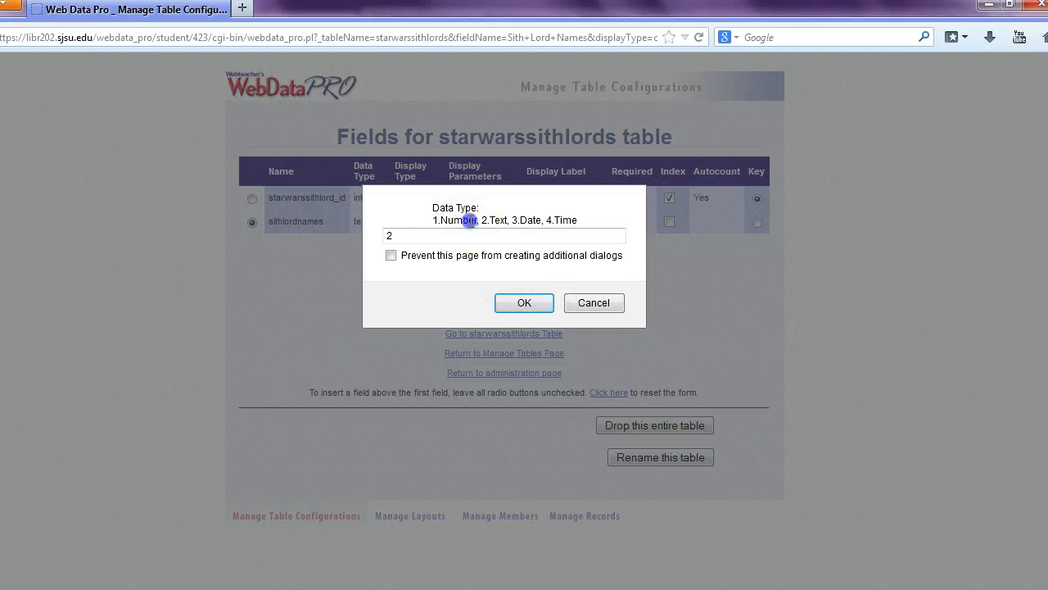
Keep Text as the data type, set 50 maximum characters, and leave it not required.
{"action": "double_click", "coordinate": [467, 222]}
{"action": "left_click", "coordinate": [502, 222]}
{"action": "double_click", "coordinate": [503, 221]}
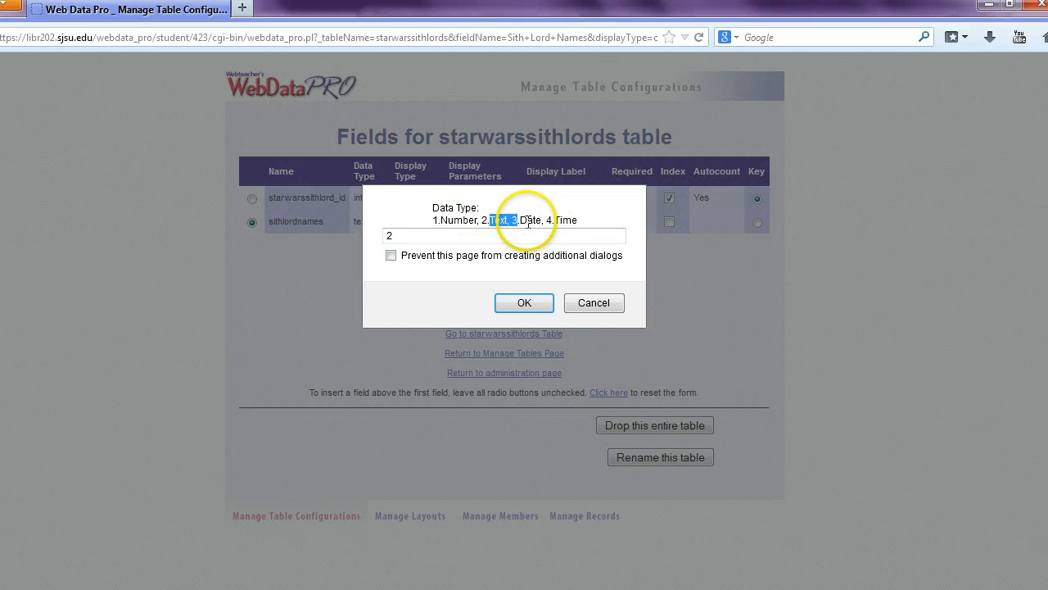
{"action": "double_click", "coordinate": [530, 221]}
{"action": "double_click", "coordinate": [557, 221]}
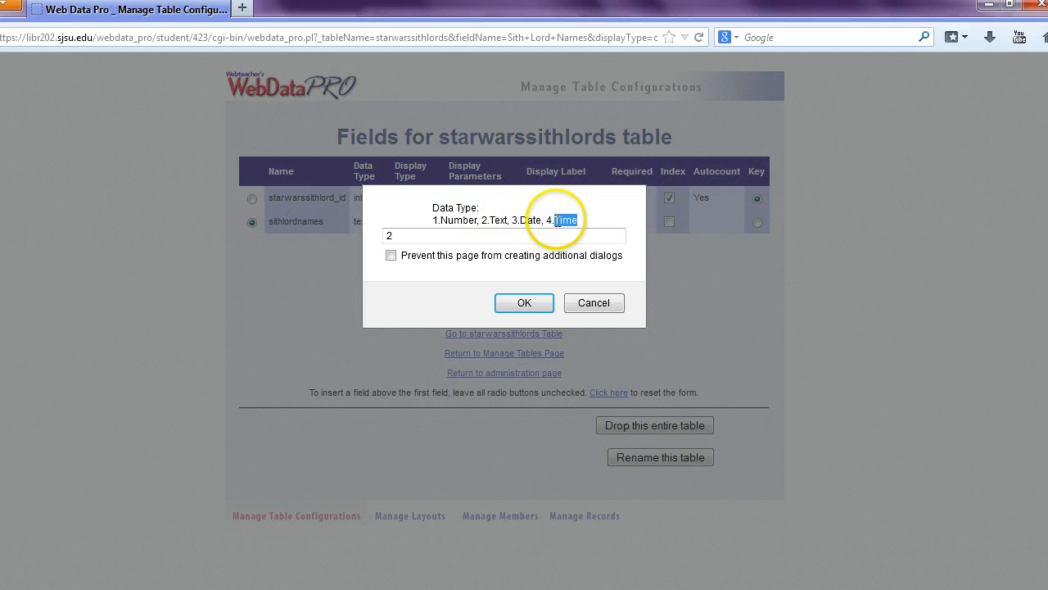
{"action": "left_click", "coordinate": [468, 235]}
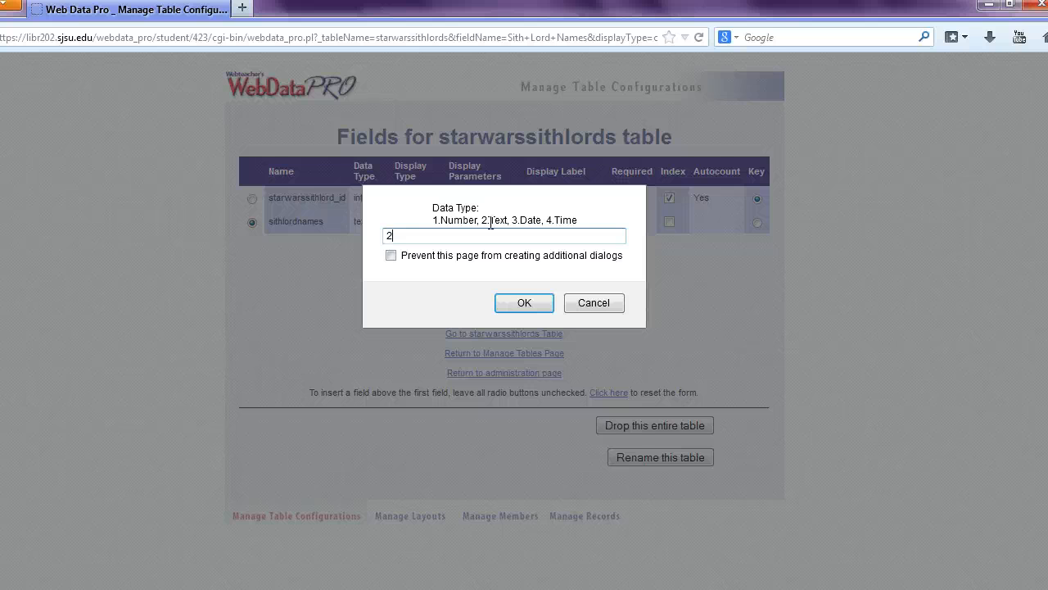
{"action": "left_click", "coordinate": [507, 304]}
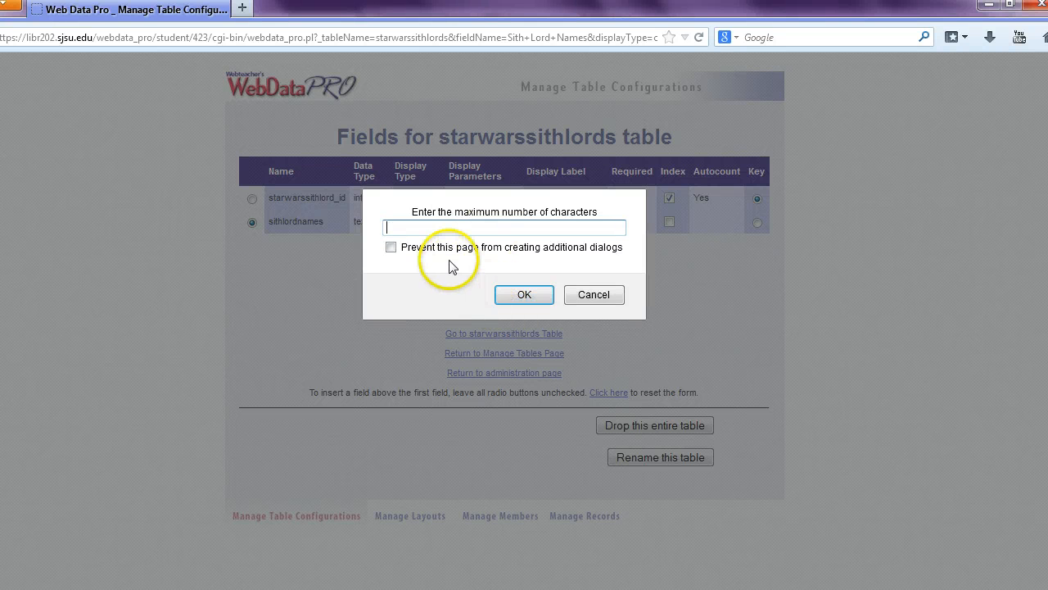
{"action": "left_click", "coordinate": [562, 233]}
{"action": "left_click", "coordinate": [524, 295]}
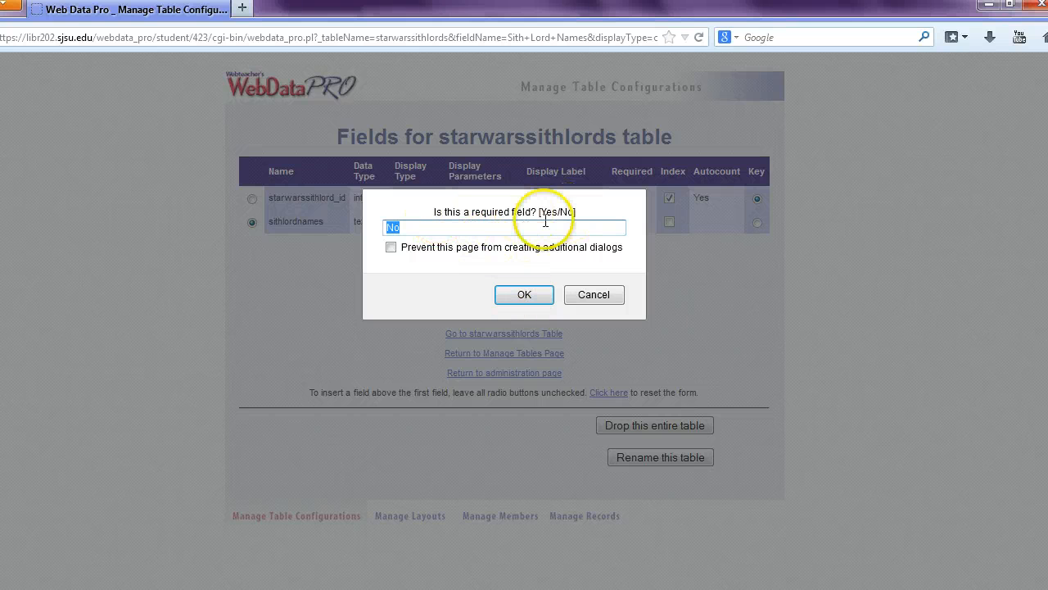
{"action": "left_click", "coordinate": [445, 229]}
Save the era field as not required so it is added to the field list.
{"action": "left_click", "coordinate": [520, 296]}
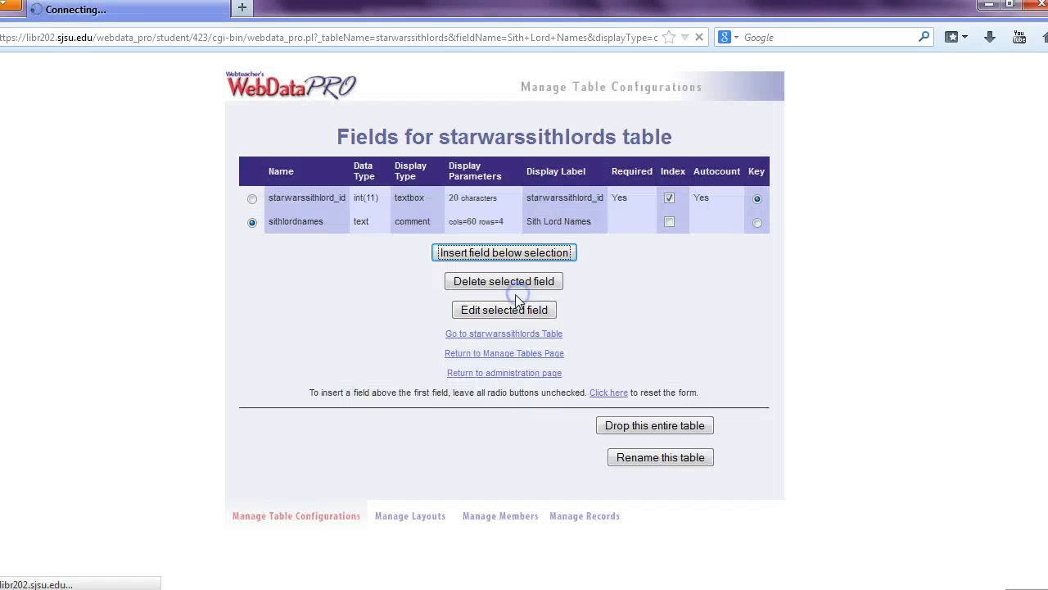